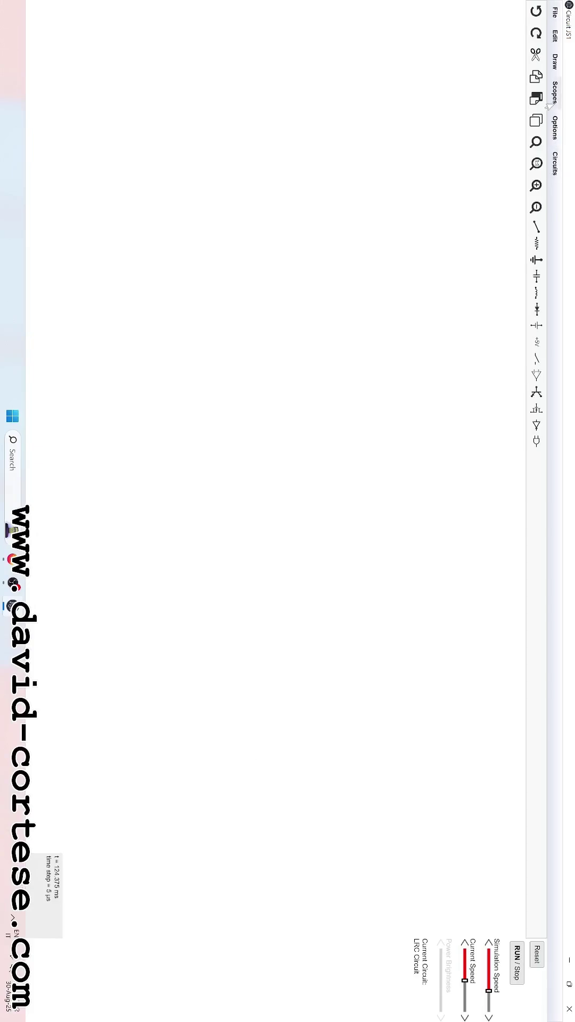
Open the Draw > Inputs and Sources component list
{"action": "left_click", "coordinate": [557, 64]}
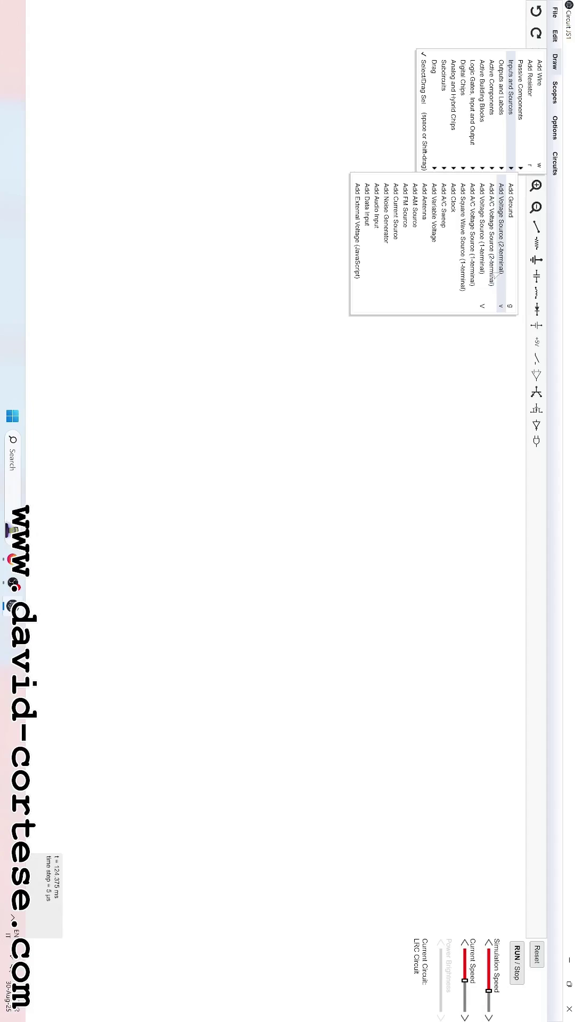
Draw a voltage source, then 1k resistors on the right, bottom and left sides
{"action": "left_click", "coordinate": [502, 240]}
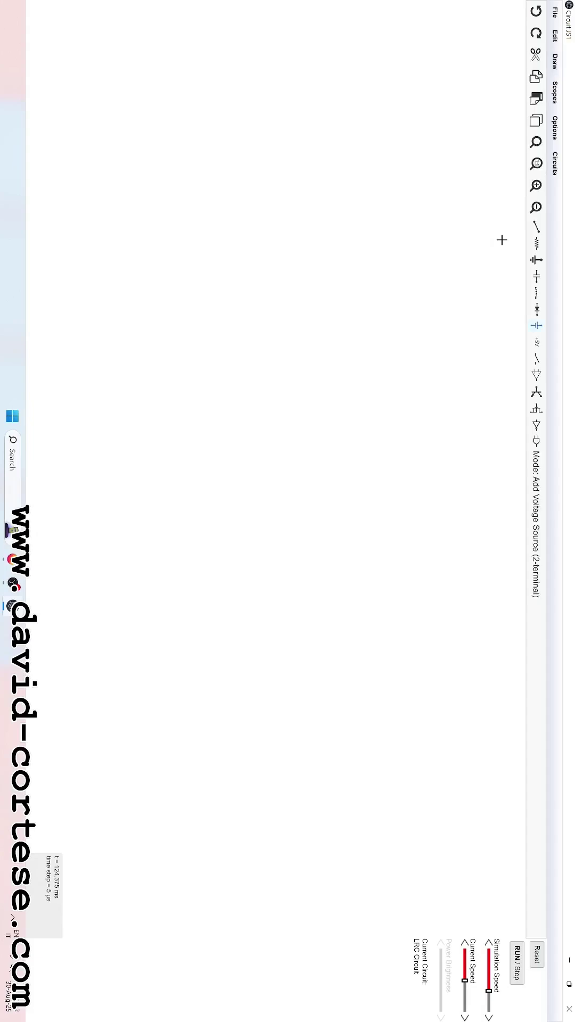
{"action": "left_click_drag", "start_coordinate": [293, 354], "coordinate": [384, 358]}
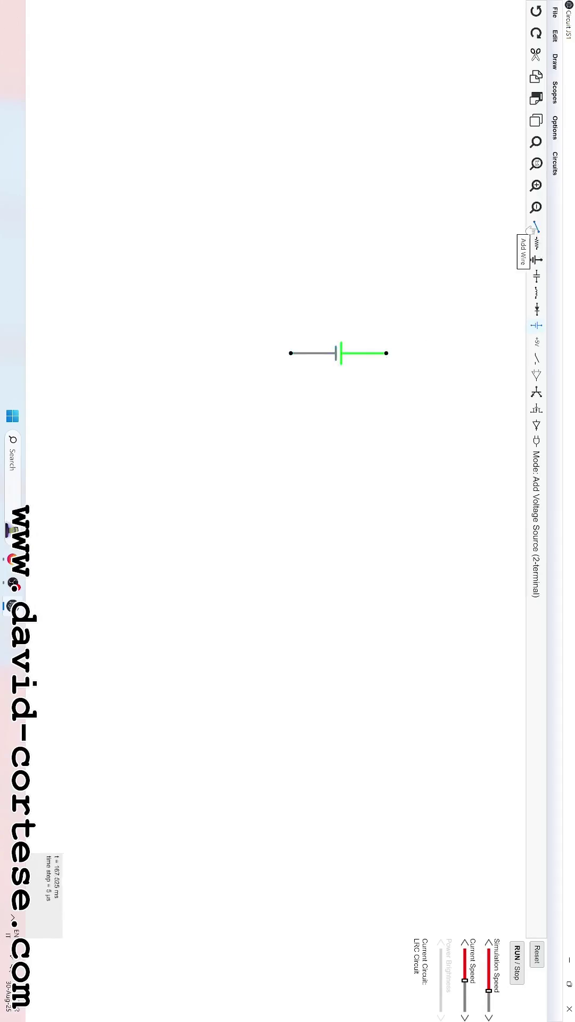
{"action": "left_click", "coordinate": [537, 242]}
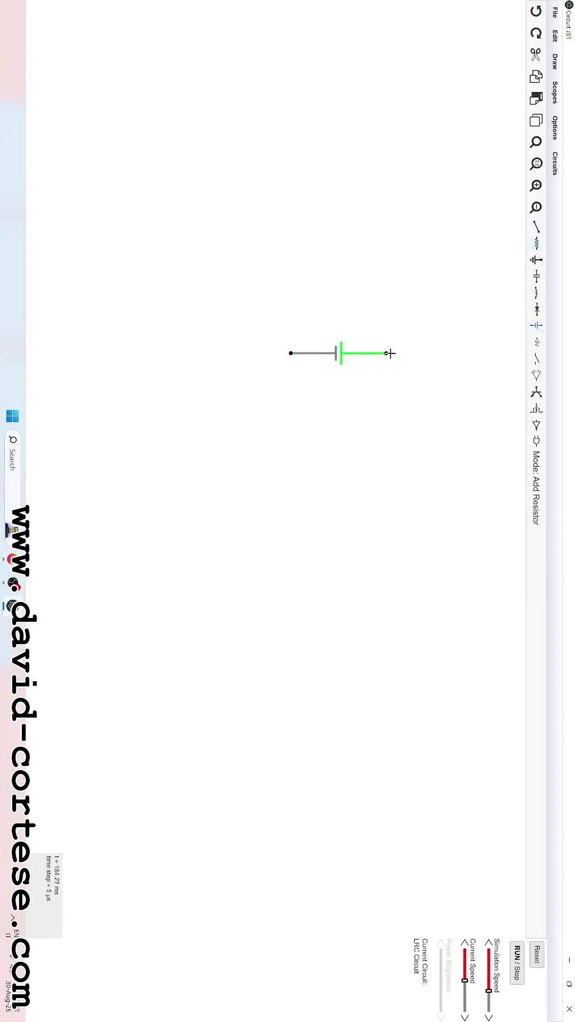
{"action": "left_click_drag", "start_coordinate": [386, 353], "coordinate": [383, 440]}
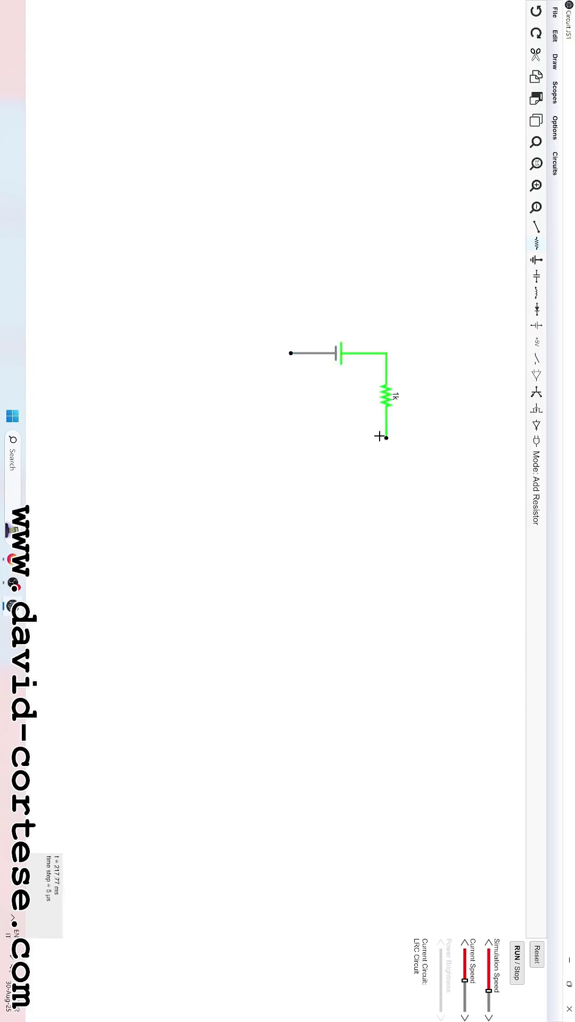
{"action": "left_click_drag", "start_coordinate": [387, 440], "coordinate": [290, 441]}
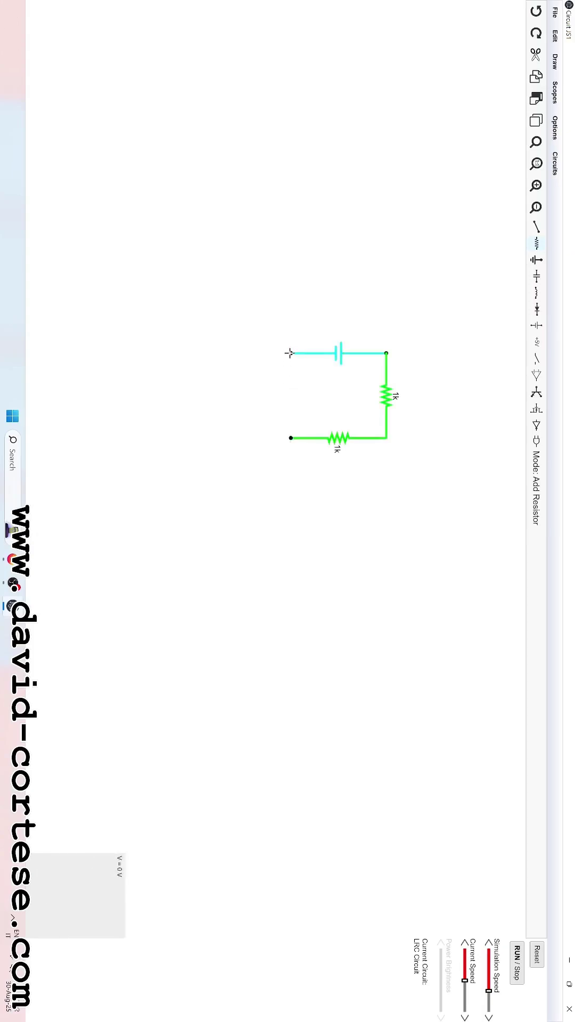
{"action": "left_click_drag", "start_coordinate": [290, 354], "coordinate": [289, 440]}
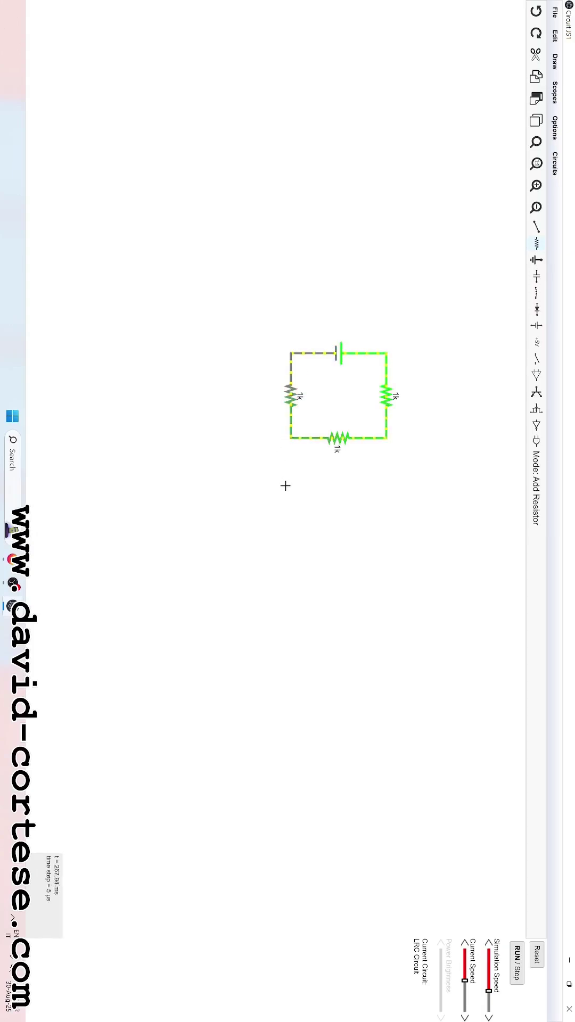
{"action": "key", "text": "w"}
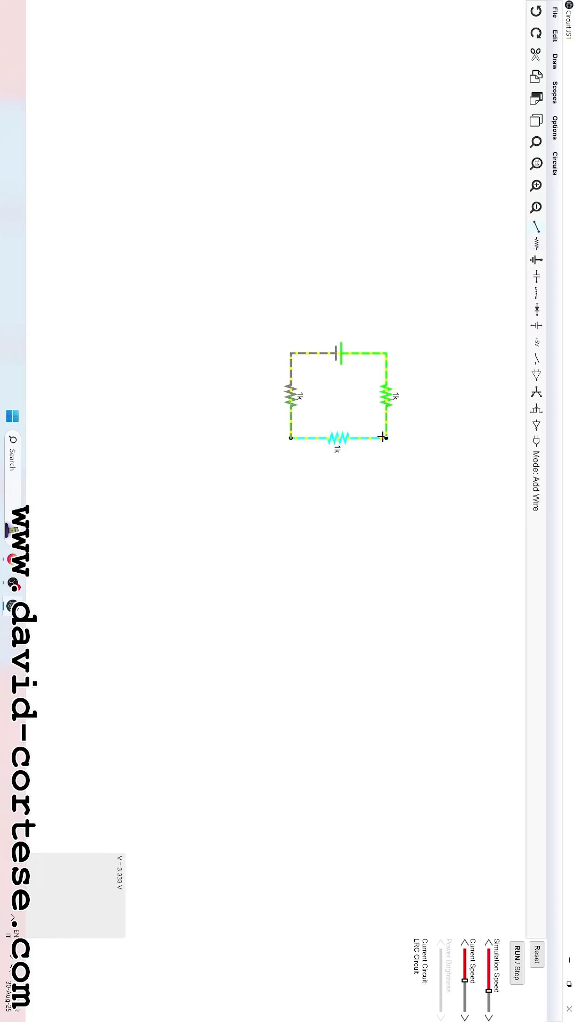
Add a right-side wire, a left resistor, a bottom rung and two lower resistor legs
{"action": "mouse_move", "coordinate": [385, 439]}
{"action": "left_mouse_down"}
{"action": "mouse_move", "coordinate": [386, 537]}
{"action": "mouse_move", "coordinate": [385, 523]}
{"action": "left_mouse_up"}
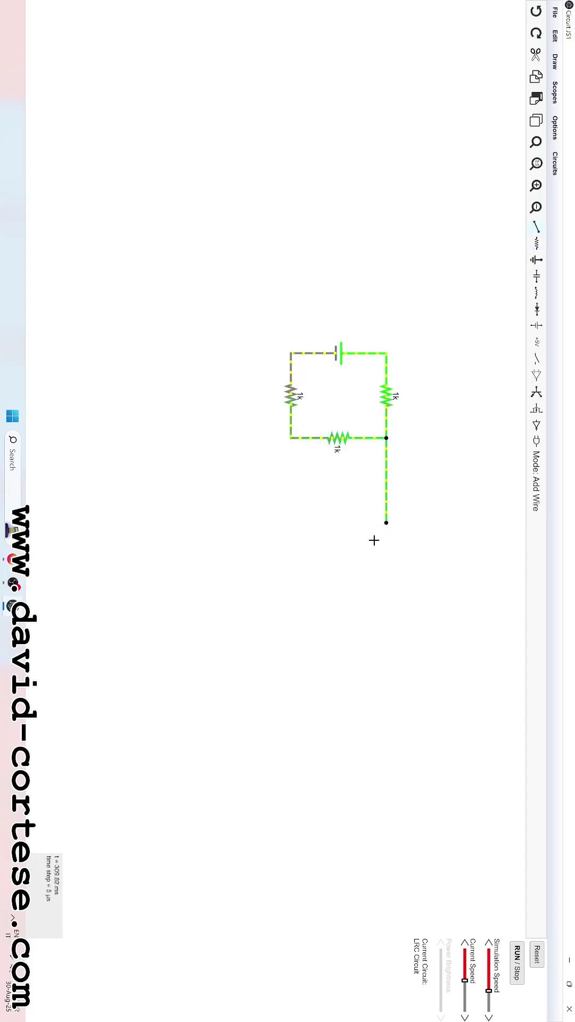
{"action": "left_click", "coordinate": [536, 244]}
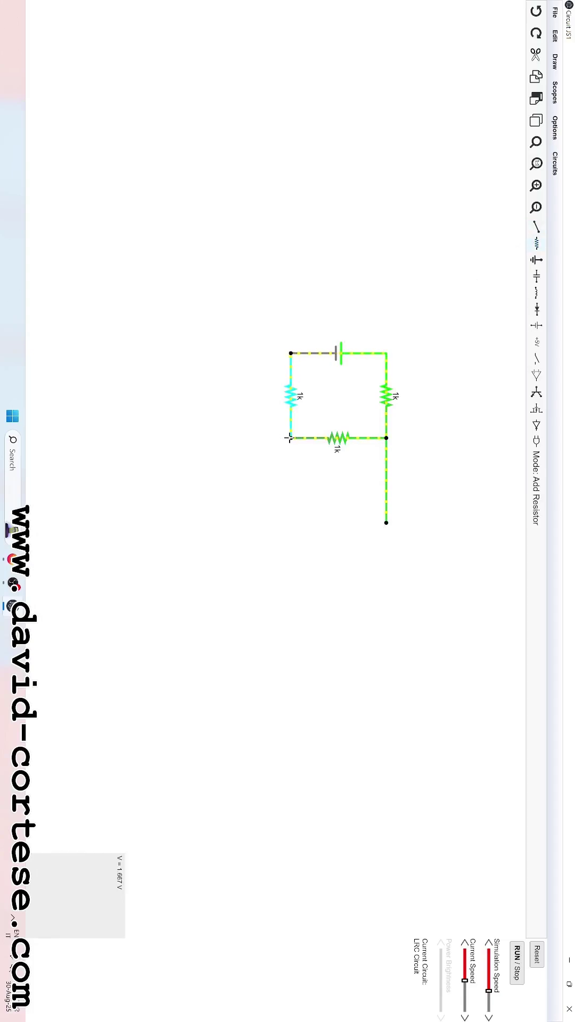
{"action": "left_click_drag", "start_coordinate": [290, 438], "coordinate": [291, 523]}
{"action": "left_click", "coordinate": [536, 227]}
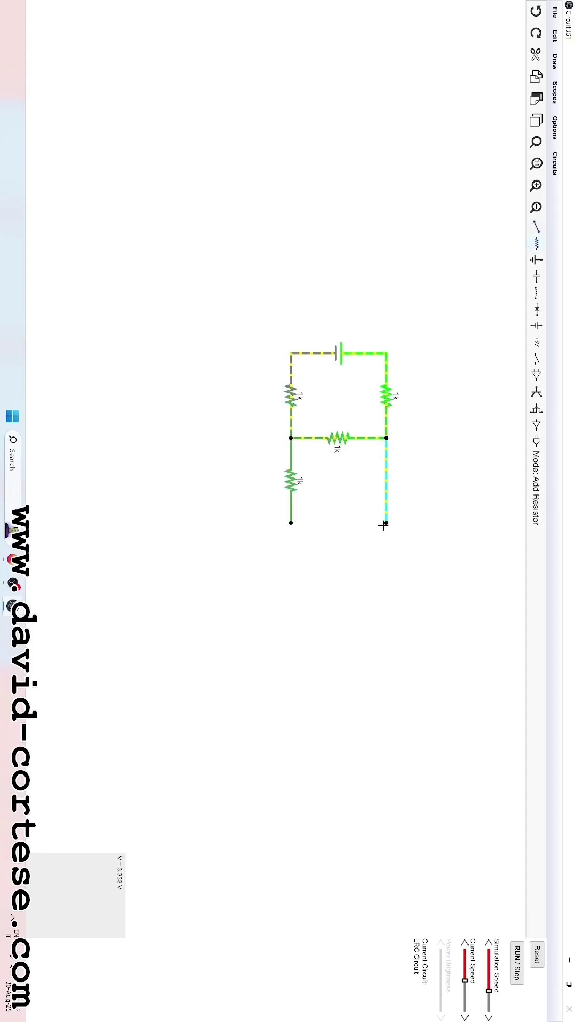
{"action": "left_click_drag", "start_coordinate": [384, 525], "coordinate": [289, 523]}
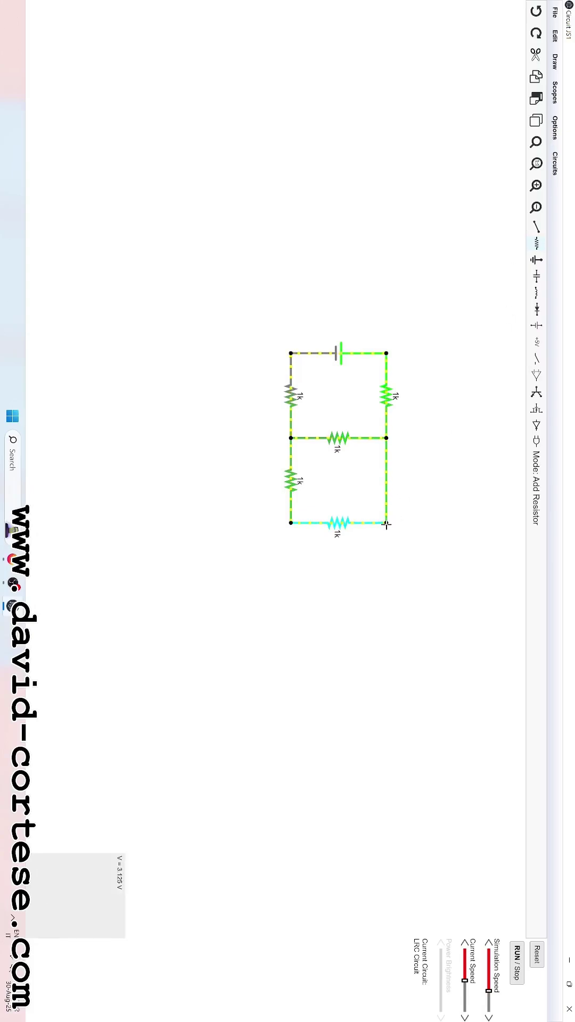
{"action": "left_click_drag", "start_coordinate": [387, 524], "coordinate": [386, 601]}
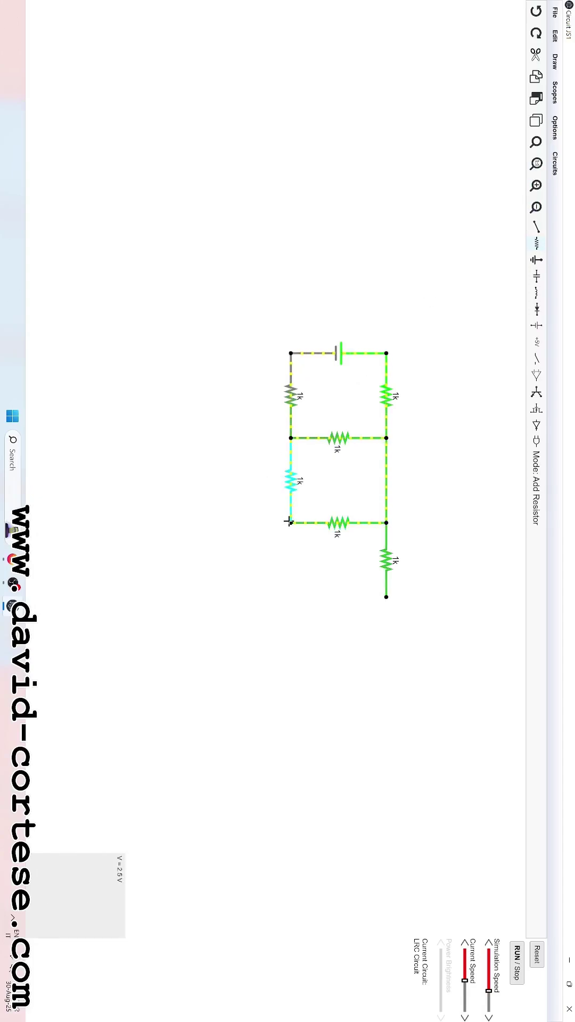
{"action": "left_click_drag", "start_coordinate": [292, 524], "coordinate": [292, 597]}
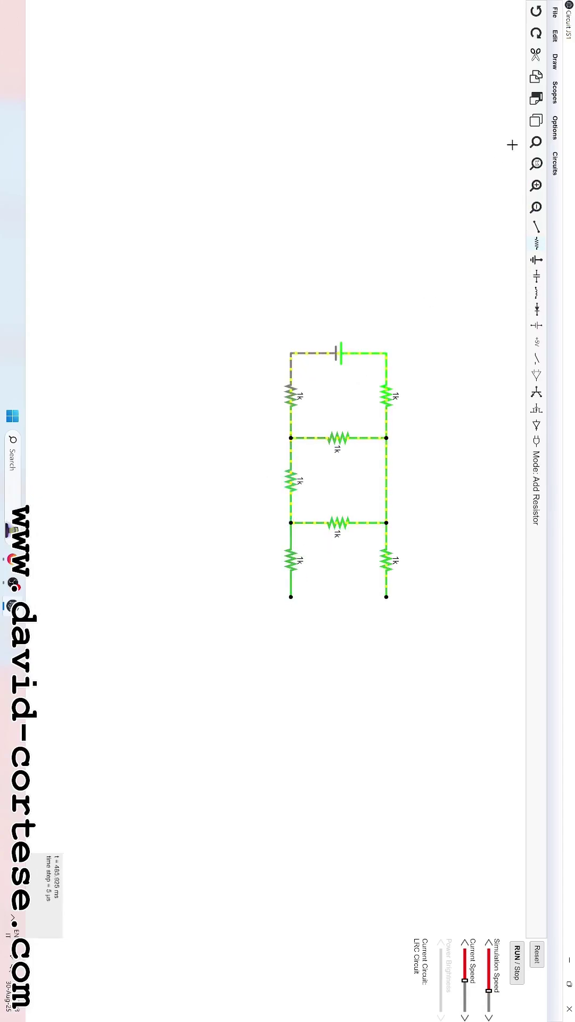
Place a 2-terminal voltage source across the bottom between the two lowest legs
{"action": "left_click", "coordinate": [551, 129]}
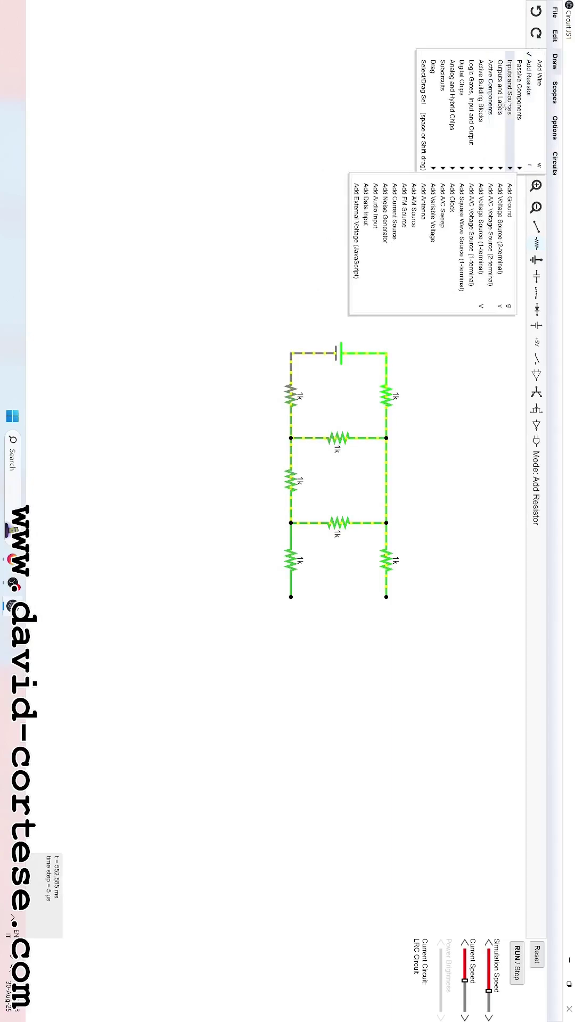
{"action": "mouse_move", "coordinate": [502, 105]}
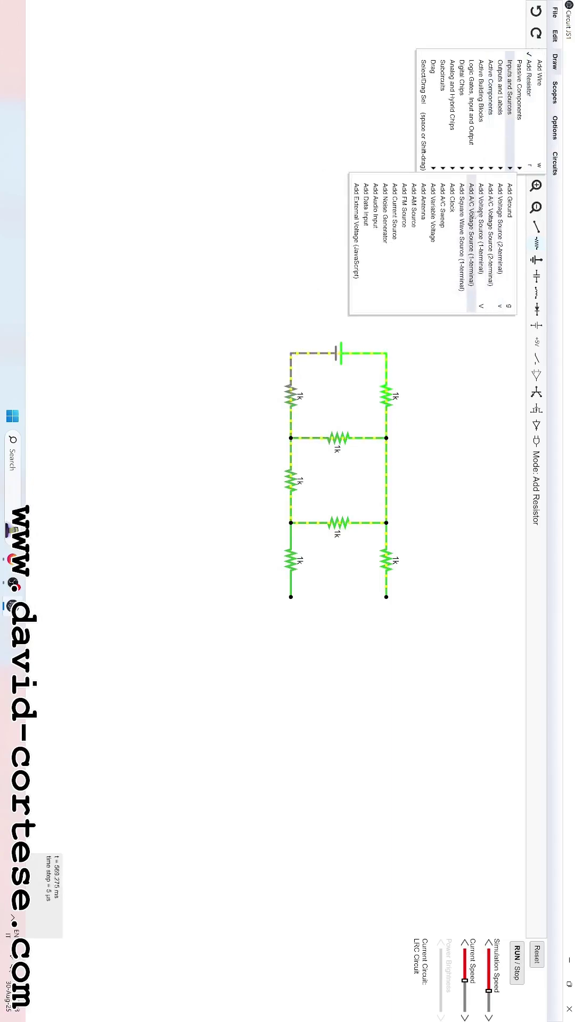
{"action": "left_click", "coordinate": [497, 214]}
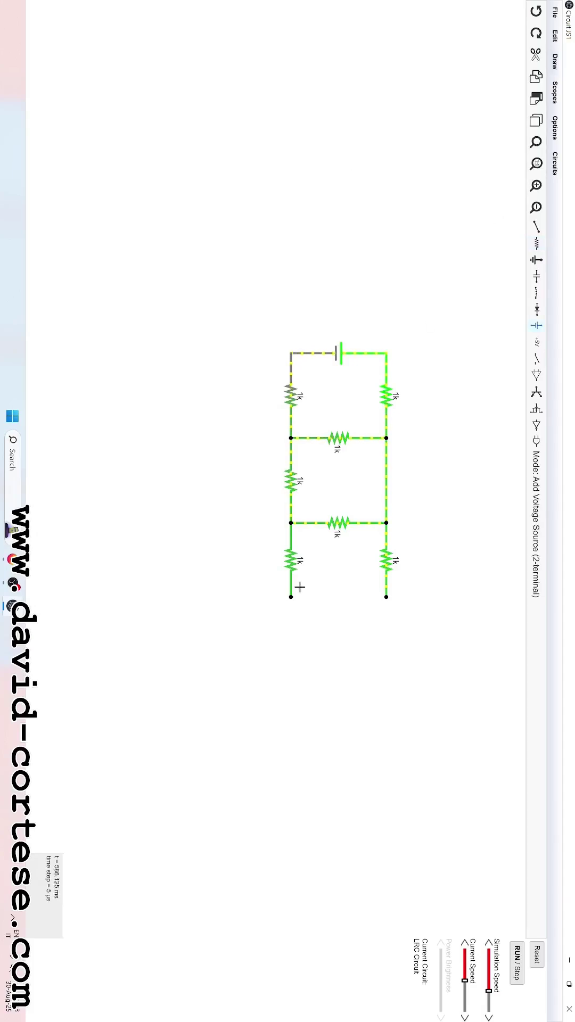
{"action": "mouse_move", "coordinate": [290, 596]}
{"action": "left_click_drag", "start_coordinate": [290, 599], "coordinate": [384, 599]}
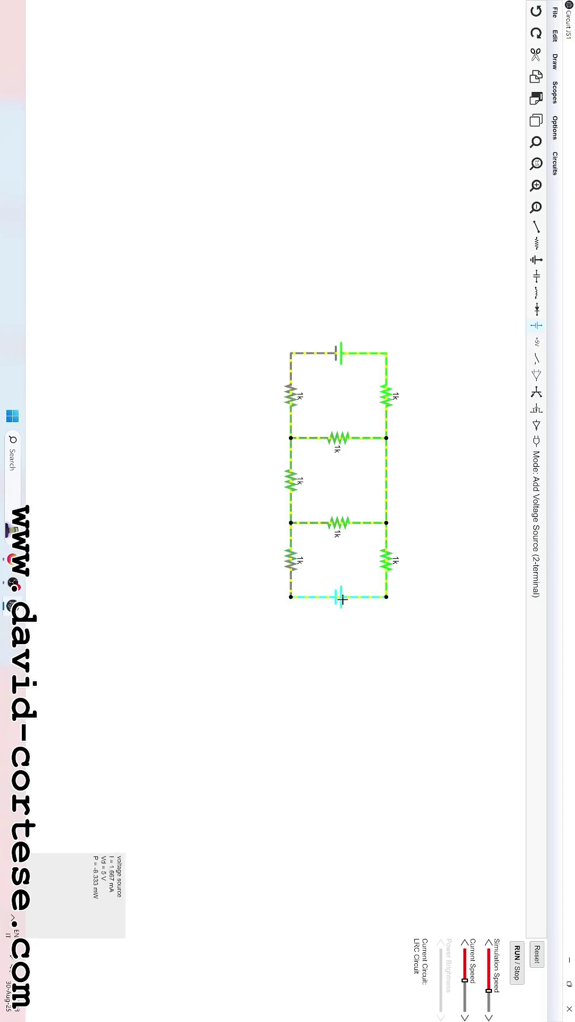
Check the top source, then set the top-right, upper-middle and upper-left resistors to 1 ohm
{"action": "double_click", "coordinate": [339, 352]}
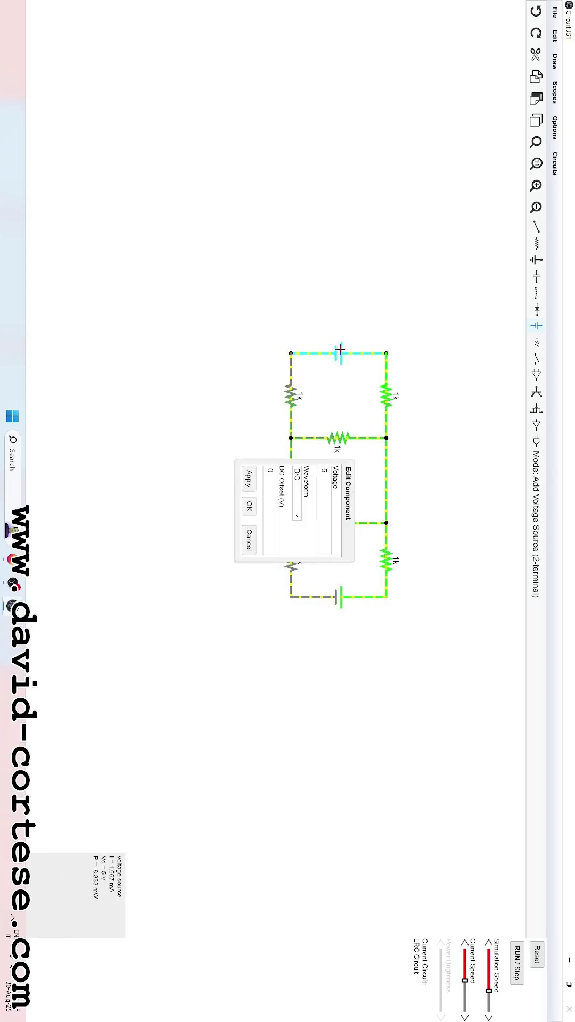
{"action": "left_click", "coordinate": [323, 495]}
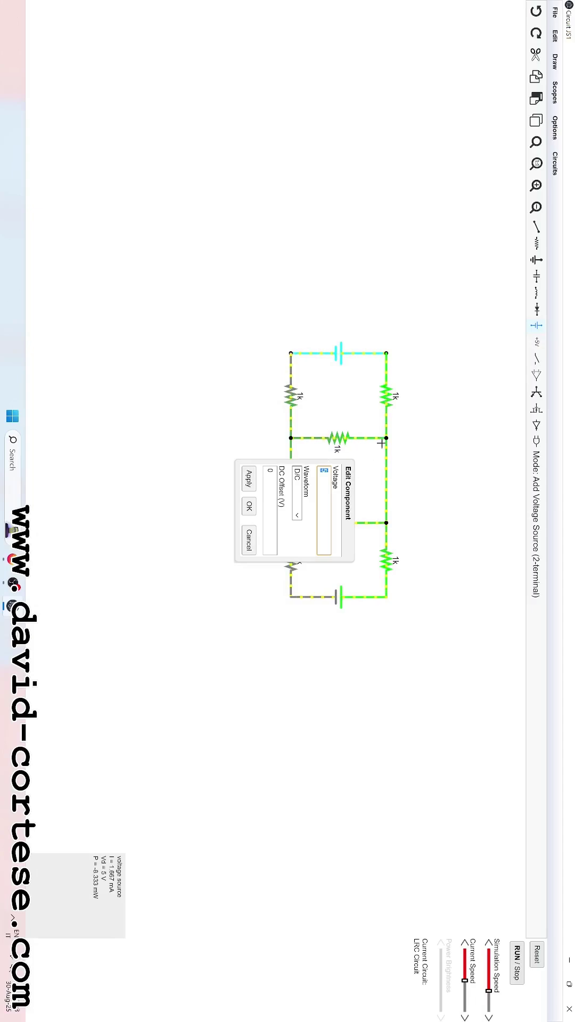
{"action": "left_click", "coordinate": [247, 505]}
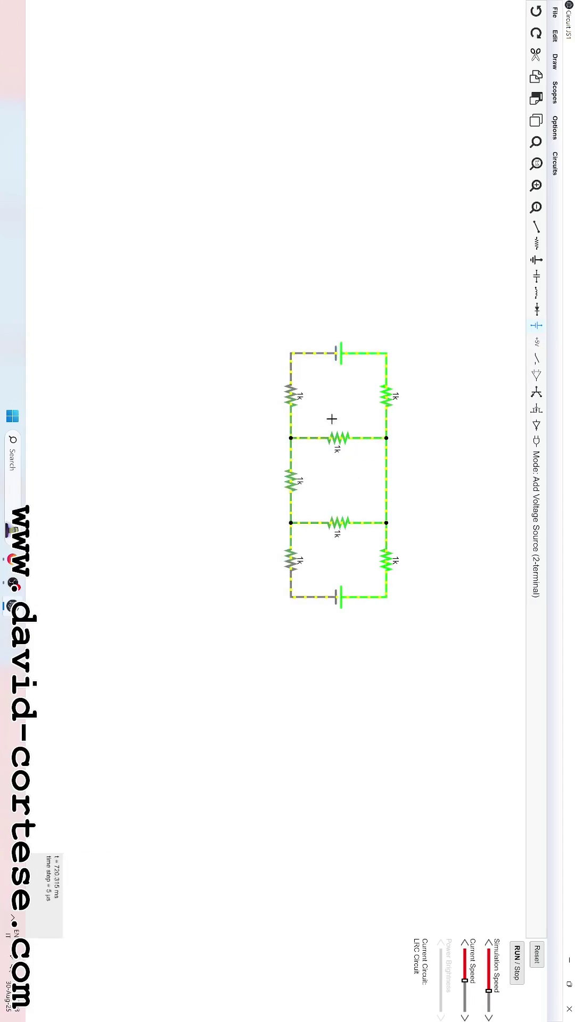
{"action": "double_click", "coordinate": [388, 397]}
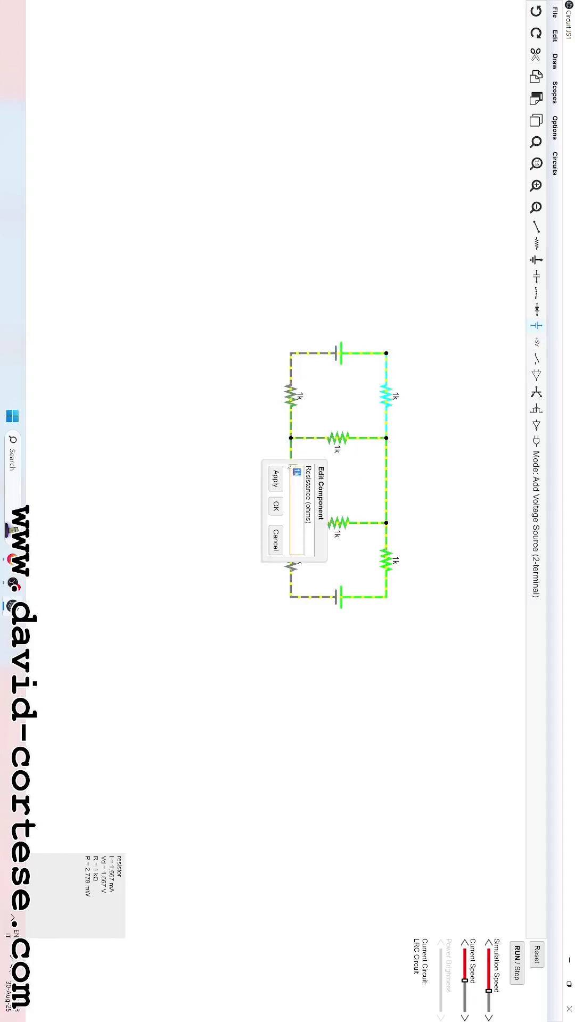
{"action": "left_click", "coordinate": [275, 509]}
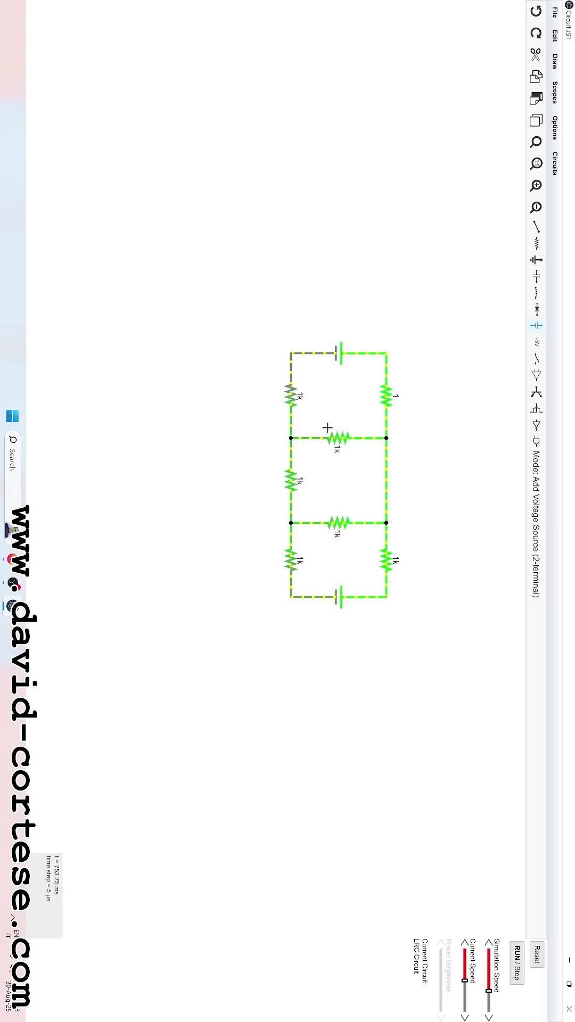
{"action": "double_click", "coordinate": [339, 439]}
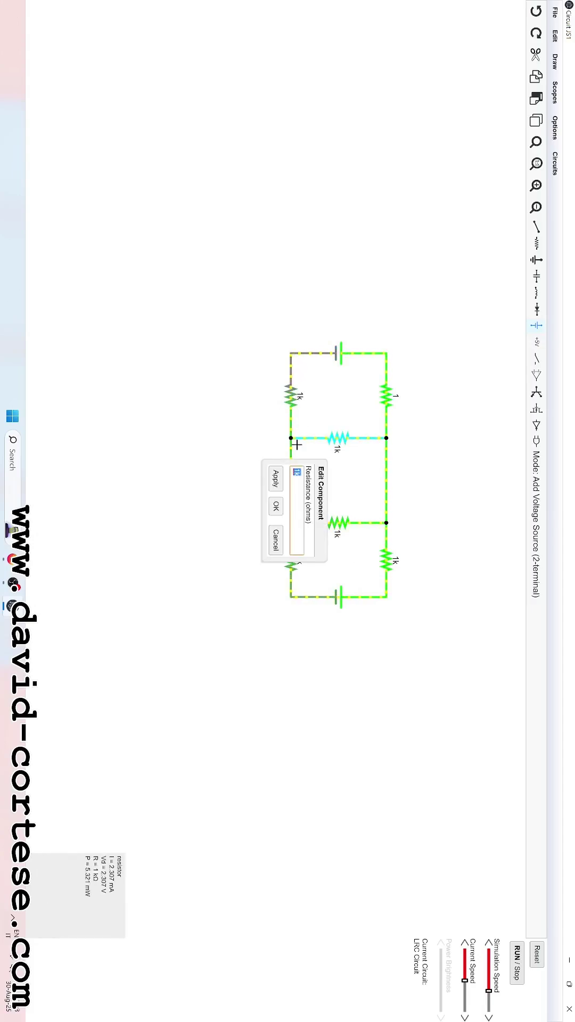
{"action": "left_click", "coordinate": [275, 509]}
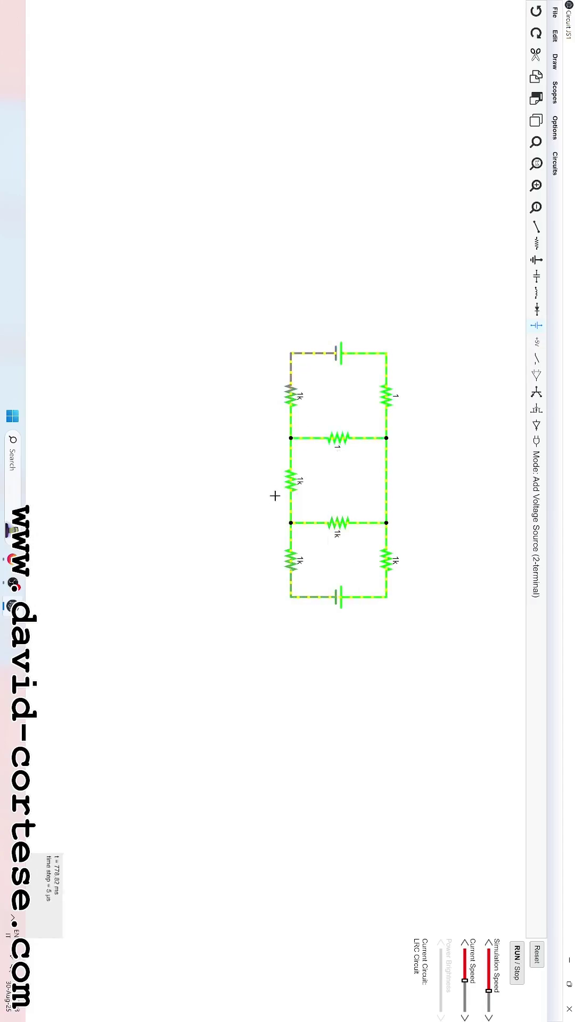
{"action": "double_click", "coordinate": [295, 404]}
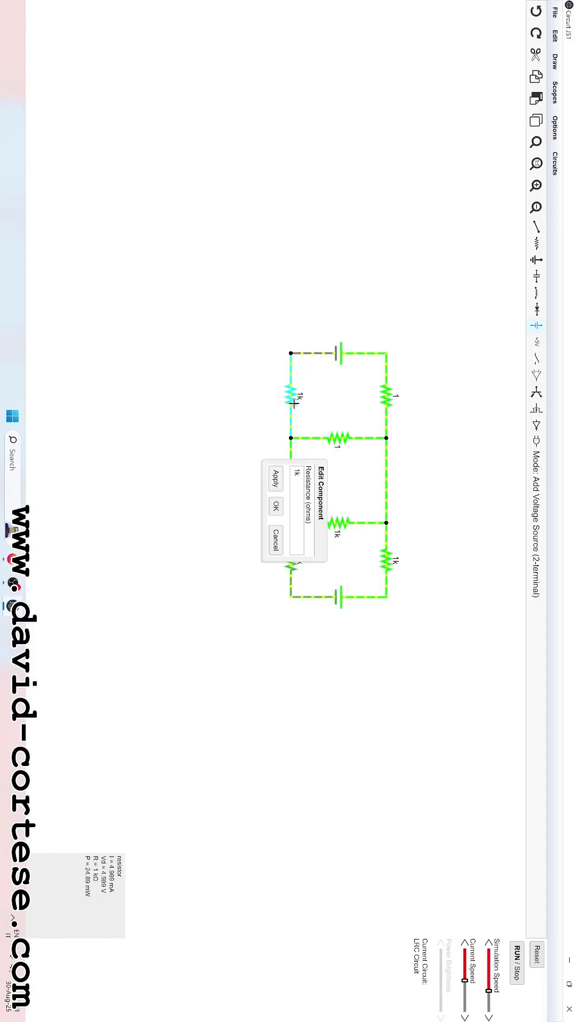
{"action": "left_click", "coordinate": [274, 508]}
Set the lower rung and lower-right resistors to 1 ohm, leaving the bottom source unchanged
{"action": "double_click", "coordinate": [333, 525]}
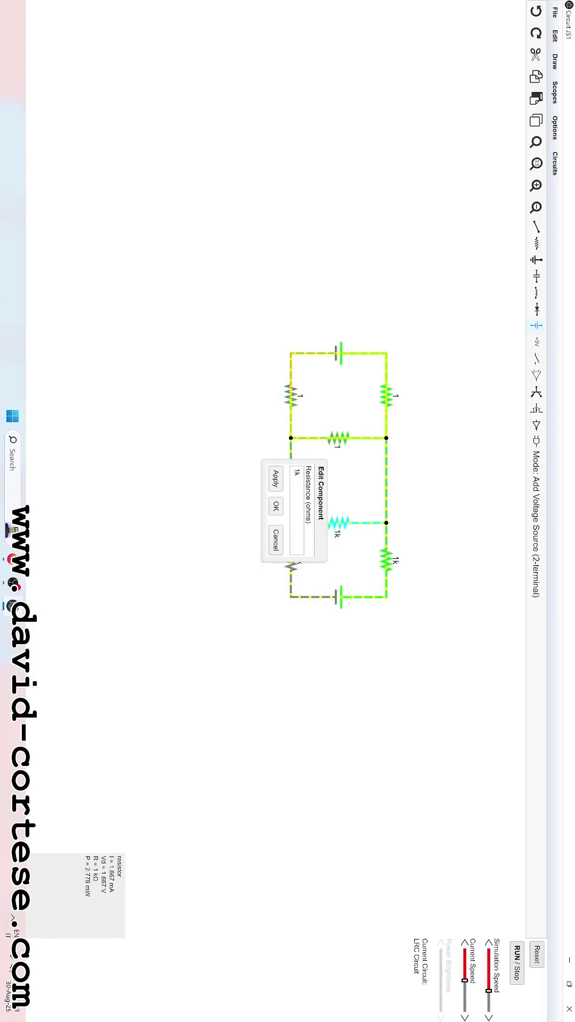
{"action": "left_click", "coordinate": [274, 509]}
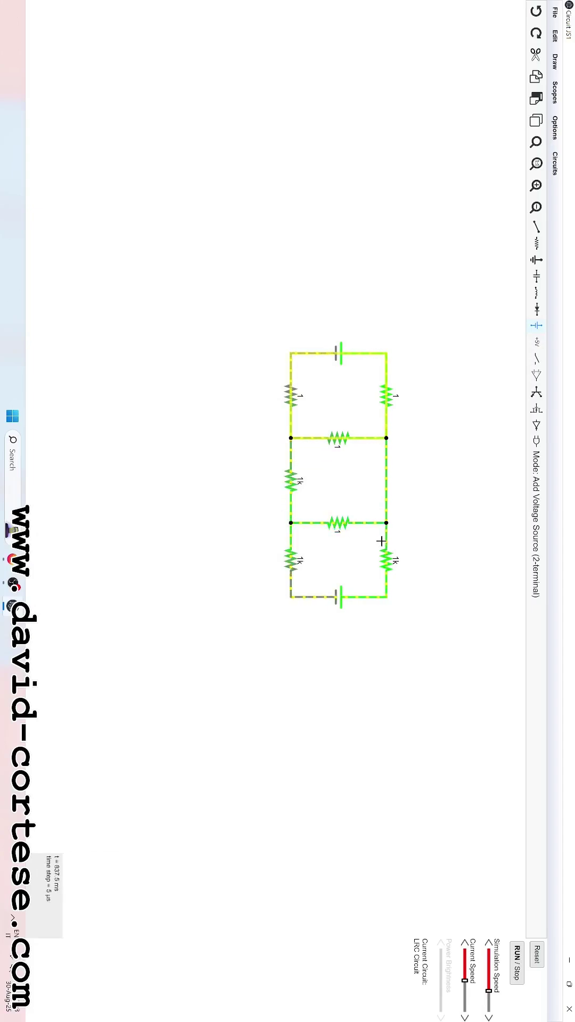
{"action": "double_click", "coordinate": [386, 561]}
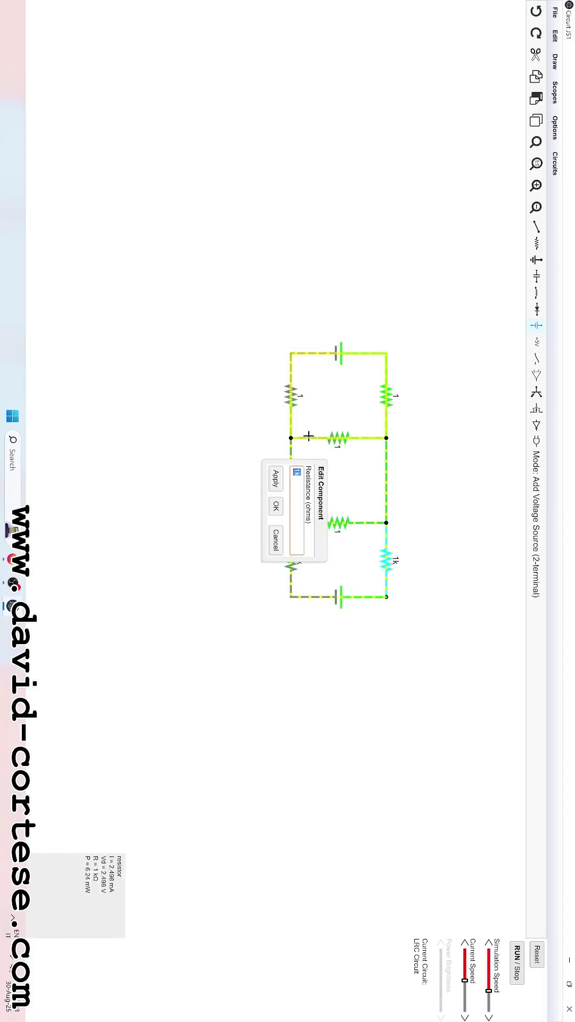
{"action": "left_click", "coordinate": [275, 507]}
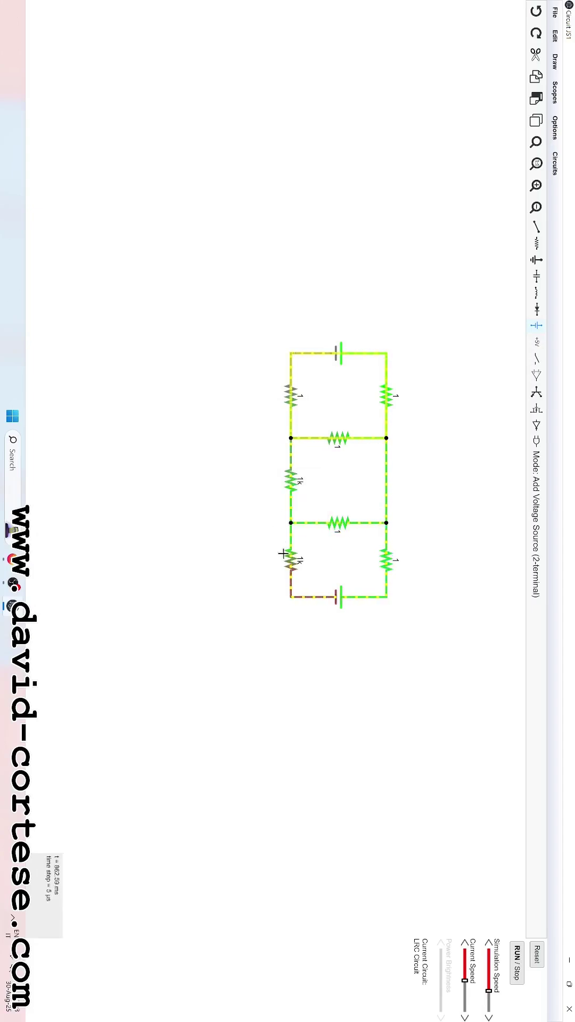
{"action": "double_click", "coordinate": [334, 596]}
{"action": "left_click", "coordinate": [248, 507]}
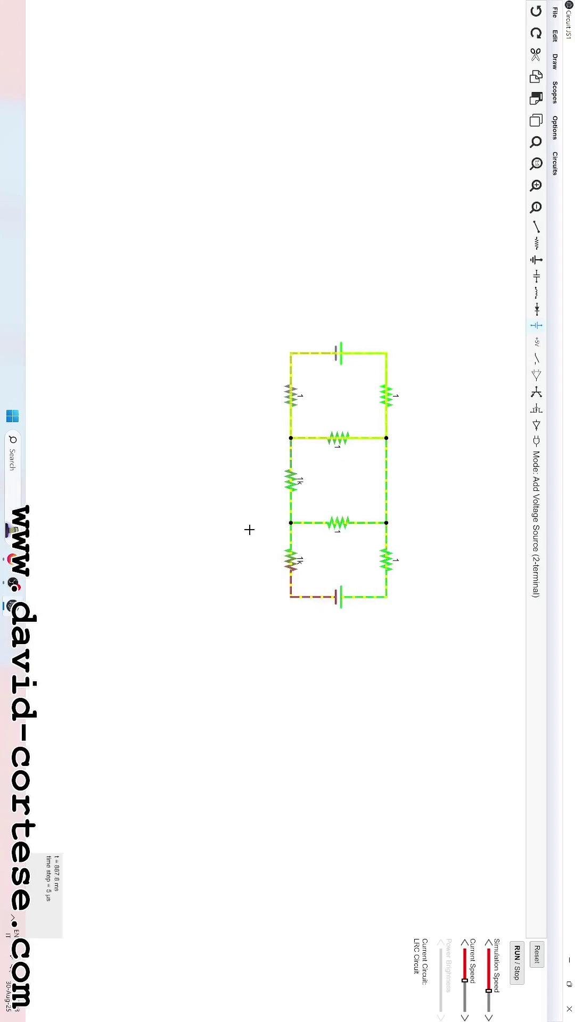
Change the lower-left and middle-left resistors from 1k to 1 ohm
{"action": "double_click", "coordinate": [293, 569]}
{"action": "left_click", "coordinate": [297, 495]}
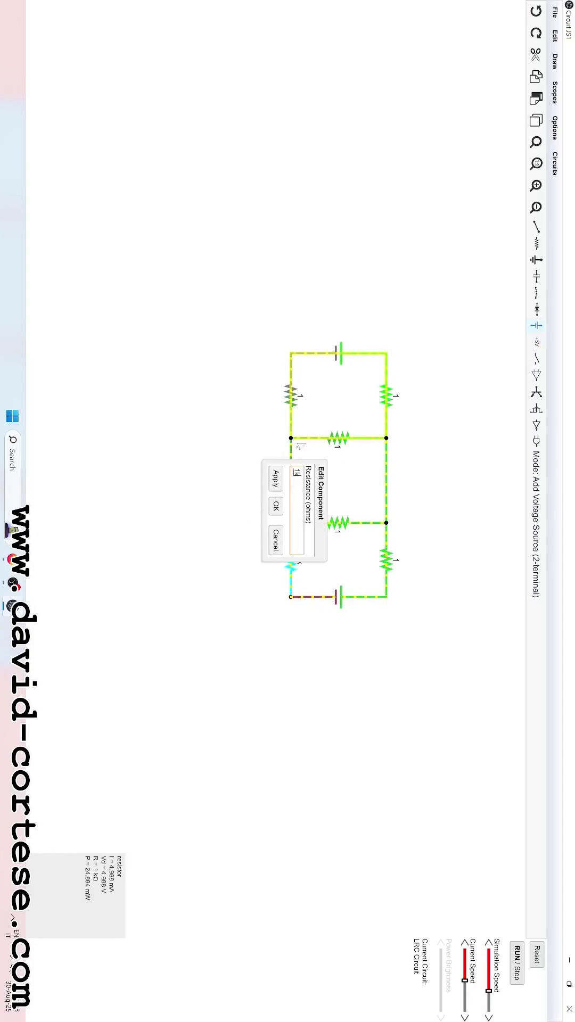
{"action": "key", "text": "BackSpace"}
{"action": "left_click", "coordinate": [276, 507]}
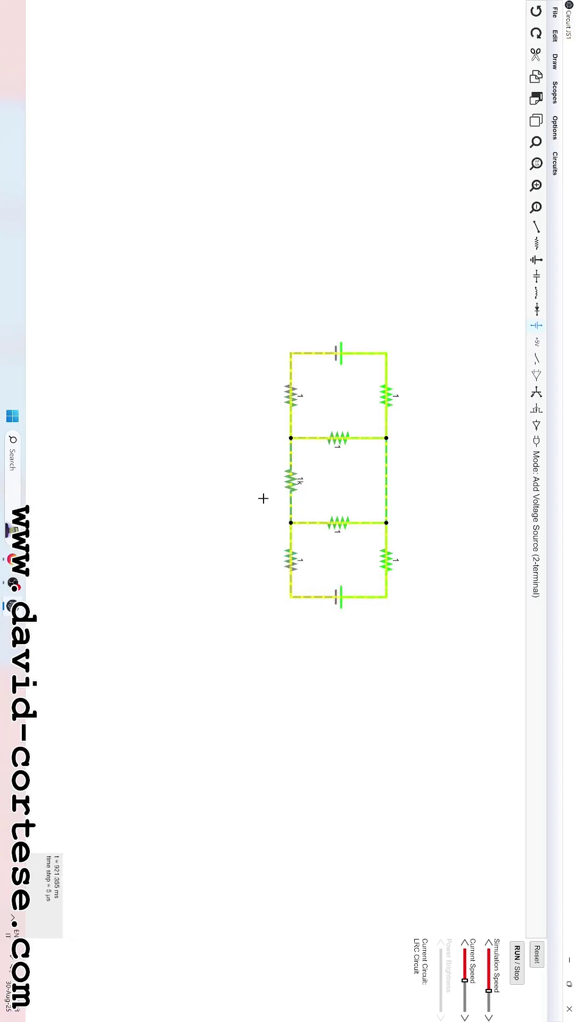
{"action": "double_click", "coordinate": [293, 485]}
{"action": "left_click", "coordinate": [297, 495]}
{"action": "key", "text": "BackSpace"}
{"action": "left_click", "coordinate": [267, 507]}
{"action": "scroll", "coordinate": [253, 559], "scroll_direction": "up", "scroll_amount": 2}
{"action": "scroll", "coordinate": [296, 416], "scroll_direction": "up", "scroll_amount": 2}
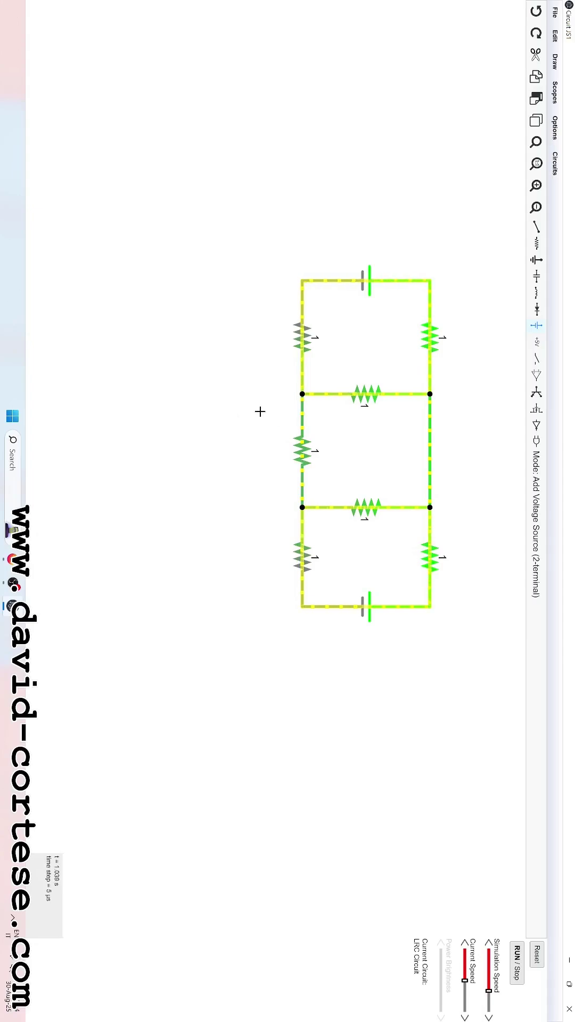
Zoom in with repeated right-click menus, then pan the ladder toward the canvas centre
{"action": "right_click", "coordinate": [259, 411]}
{"action": "left_click", "coordinate": [199, 399]}
{"action": "right_click", "coordinate": [178, 406]}
{"action": "left_click", "coordinate": [352, 212]}
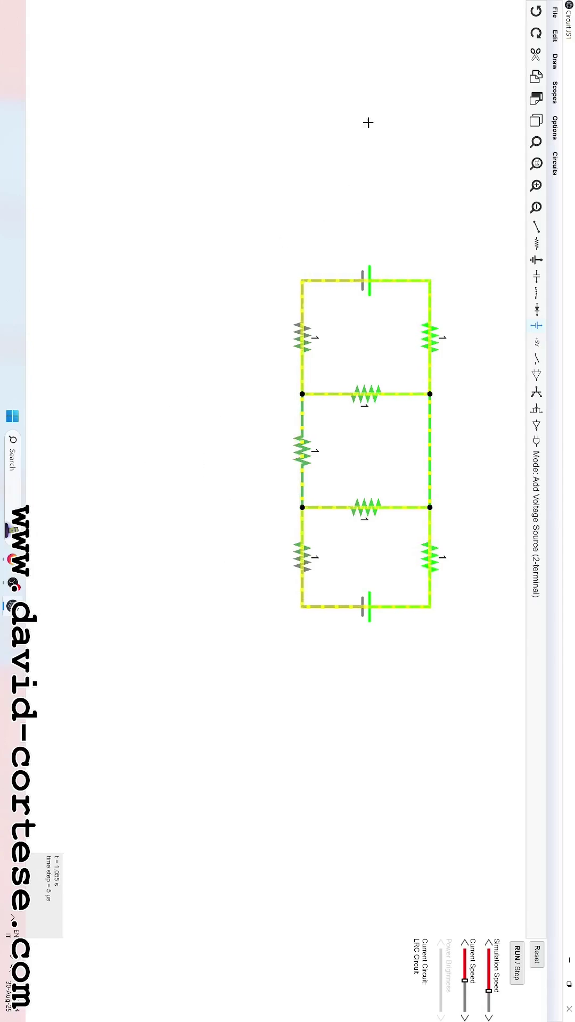
{"action": "right_click", "coordinate": [289, 171]}
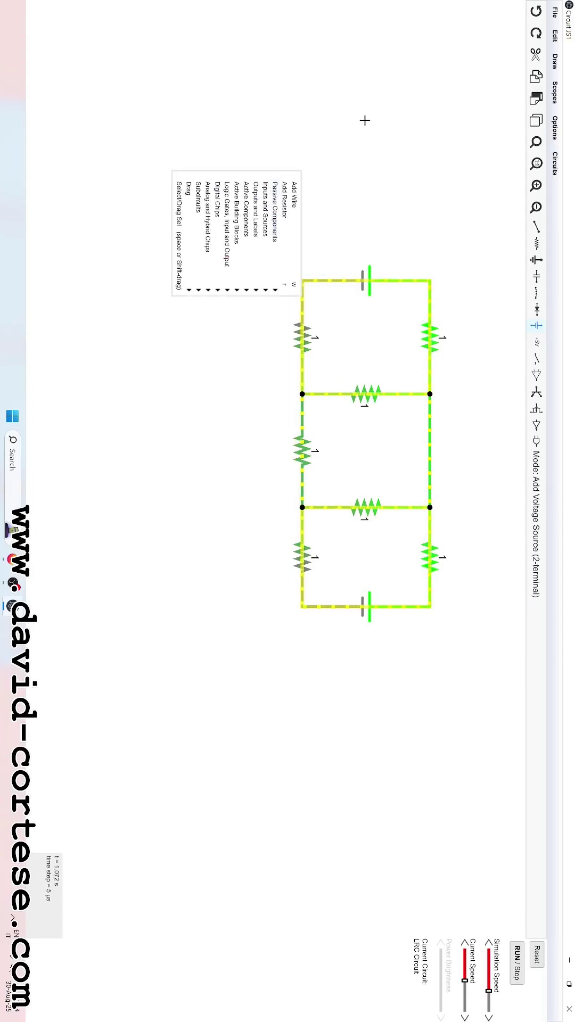
{"action": "left_click", "coordinate": [364, 120]}
{"action": "scroll", "coordinate": [372, 121], "scroll_direction": "up", "scroll_amount": 1}
{"action": "right_click", "coordinate": [360, 120]}
{"action": "left_click", "coordinate": [440, 141]}
{"action": "scroll", "coordinate": [440, 141], "scroll_direction": "up", "scroll_amount": 1}
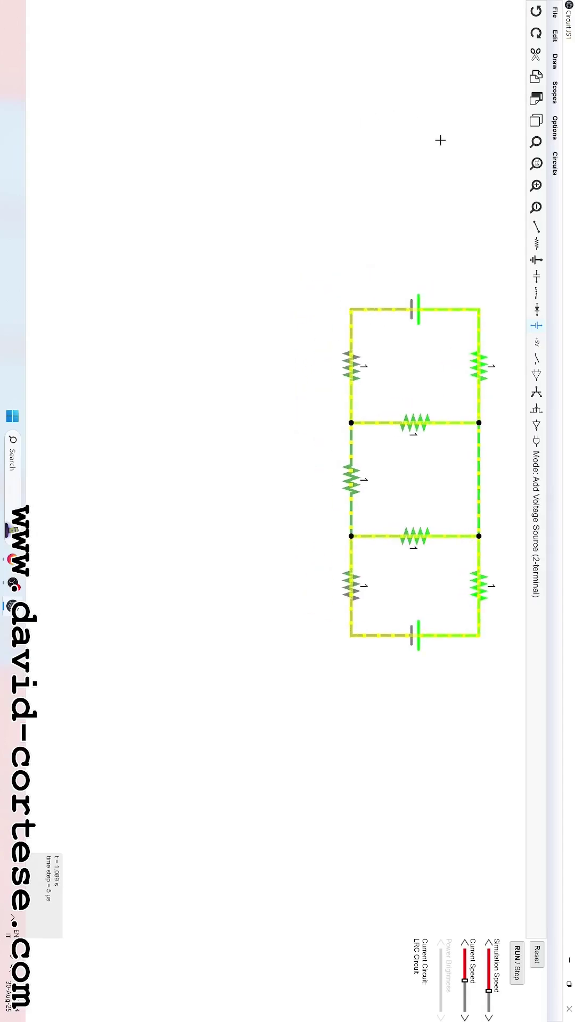
{"action": "left_click_drag", "start_coordinate": [440, 140], "coordinate": [324, 175]}
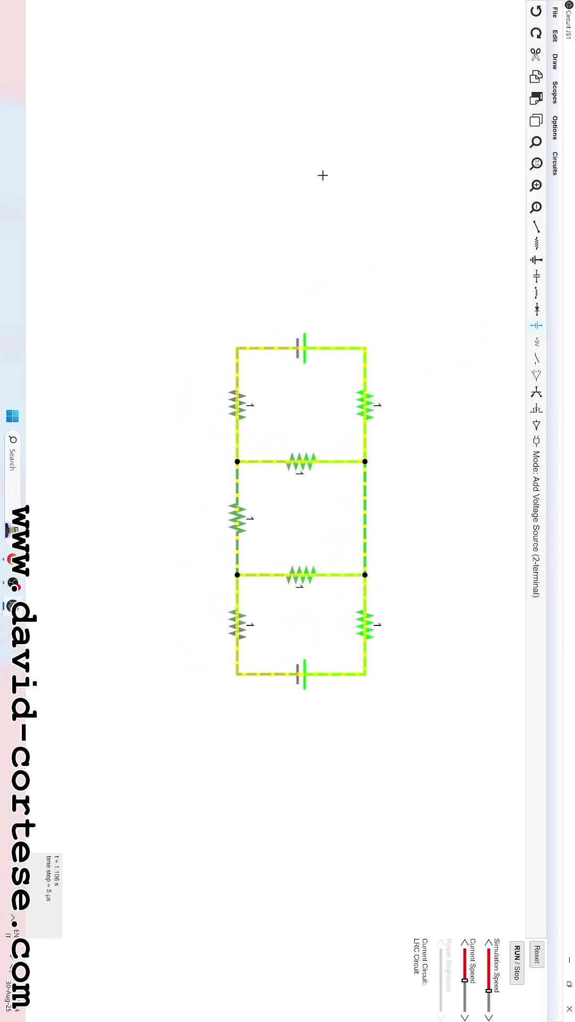
{"action": "scroll", "coordinate": [203, 411], "scroll_direction": "up", "scroll_amount": 1}
{"action": "scroll", "coordinate": [190, 371], "scroll_direction": "up", "scroll_amount": 1}
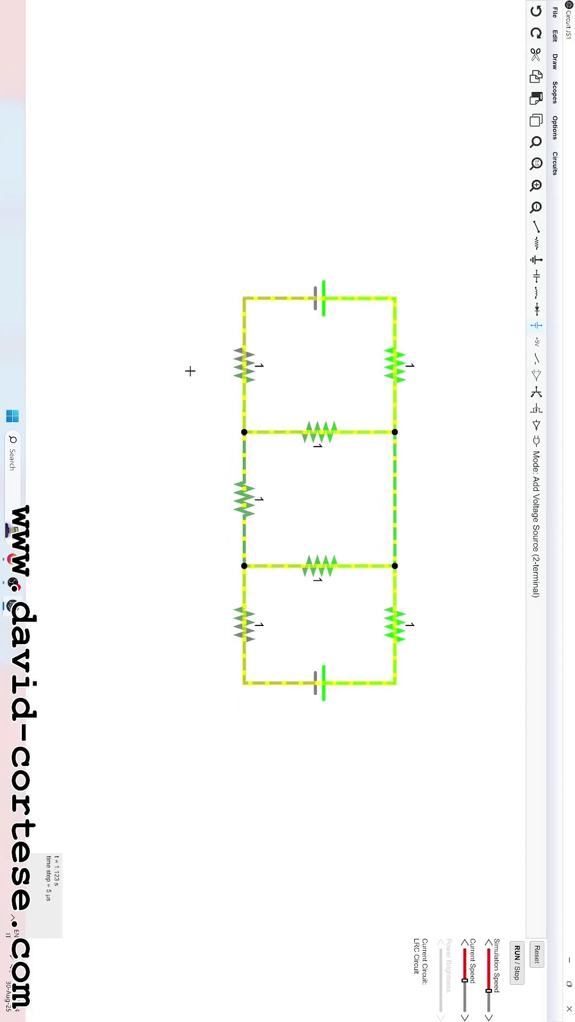
{"action": "scroll", "coordinate": [190, 371], "scroll_direction": "up", "scroll_amount": 1}
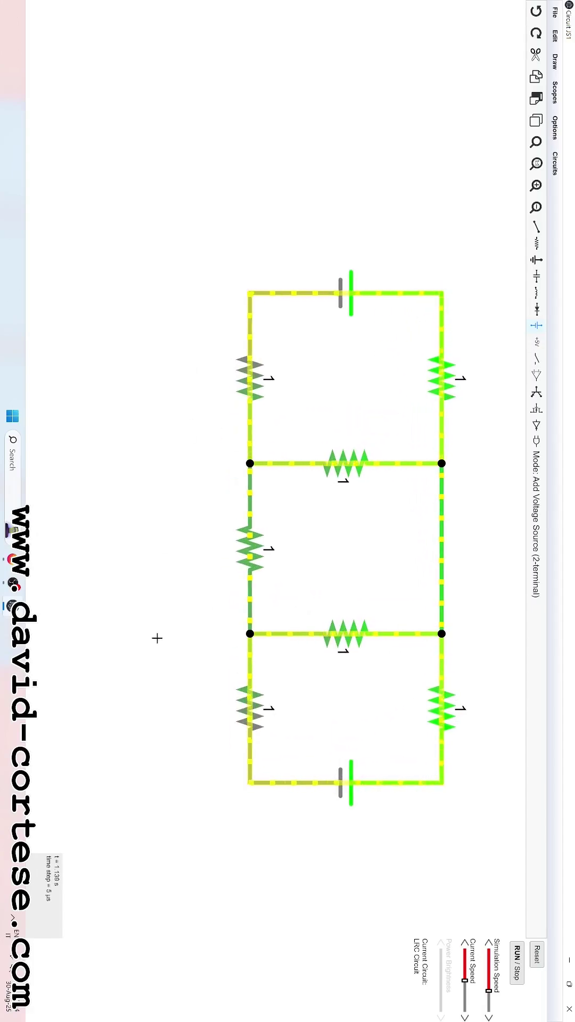
{"action": "scroll", "coordinate": [157, 638], "scroll_direction": "down", "scroll_amount": 1}
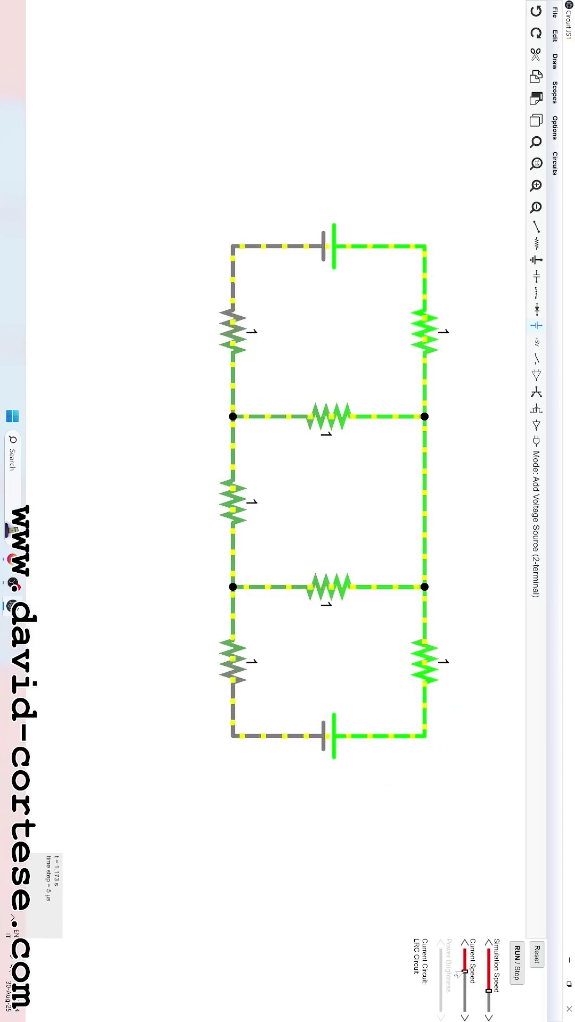
Set the top voltage source to 1 V and confirm the bottom source at 5 V
{"action": "double_click", "coordinate": [334, 250]}
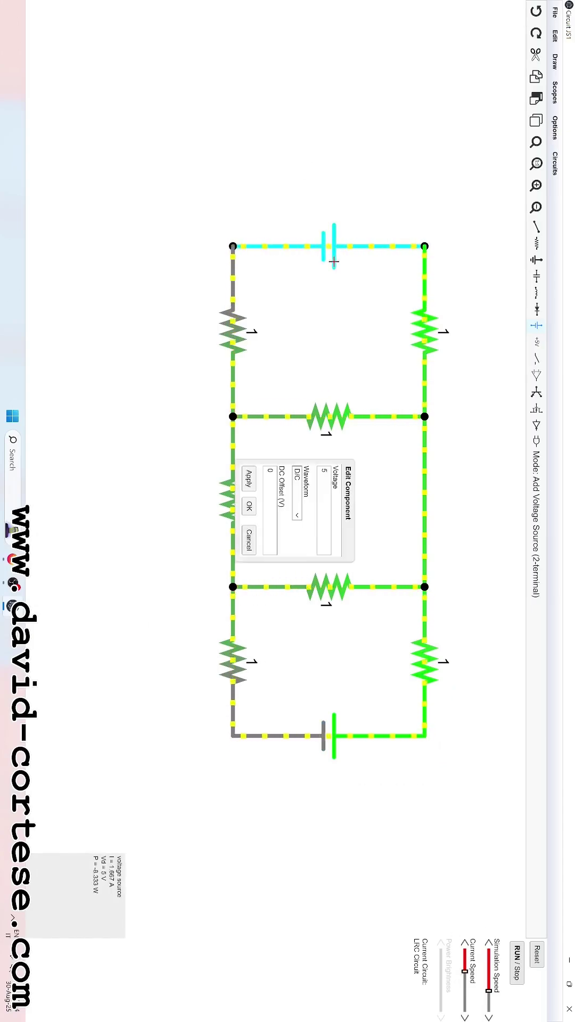
{"action": "double_click", "coordinate": [324, 480]}
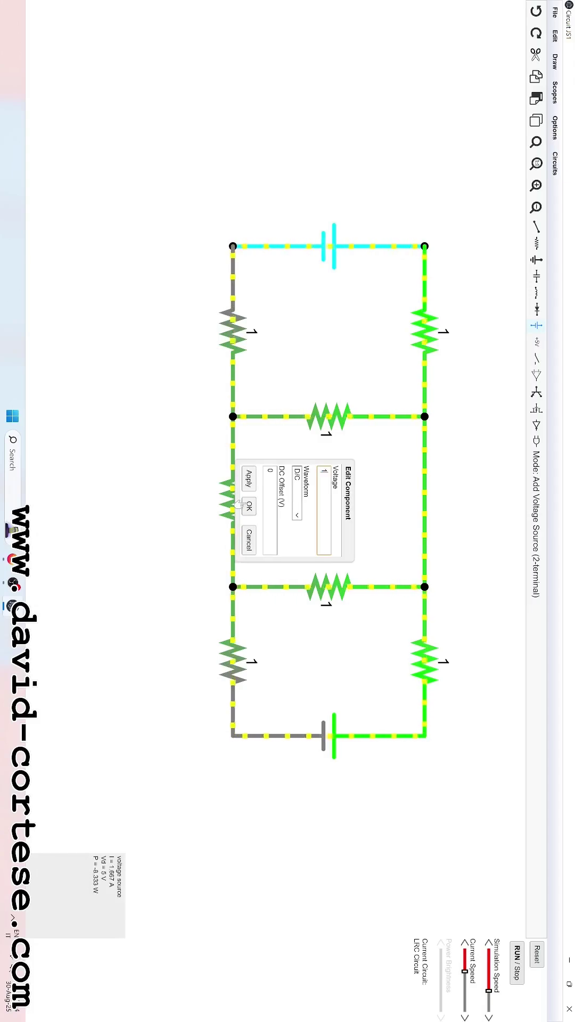
{"action": "type", "text": "10"}
{"action": "key", "text": "Return"}
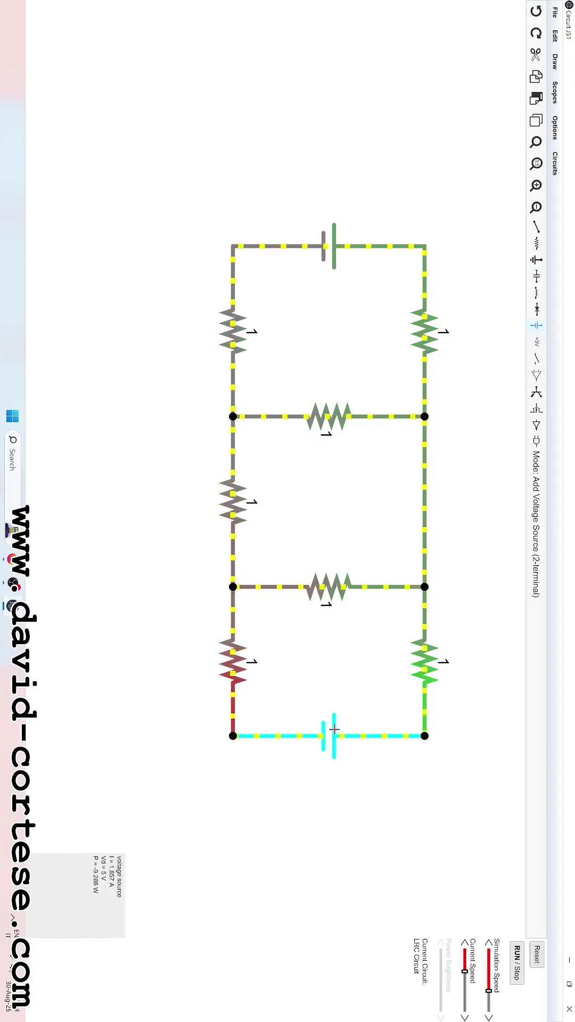
{"action": "double_click", "coordinate": [335, 728]}
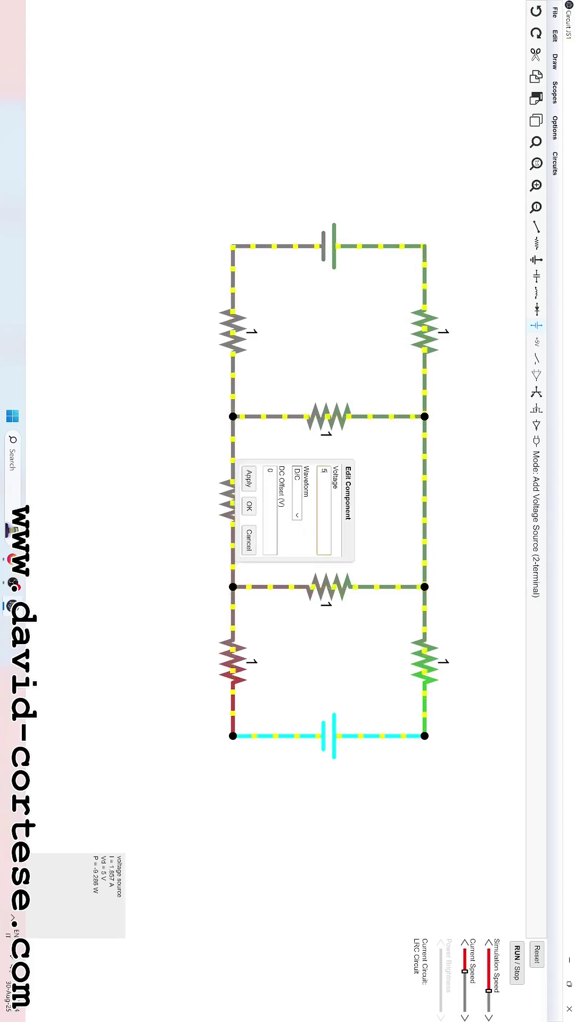
{"action": "key", "text": "Return"}
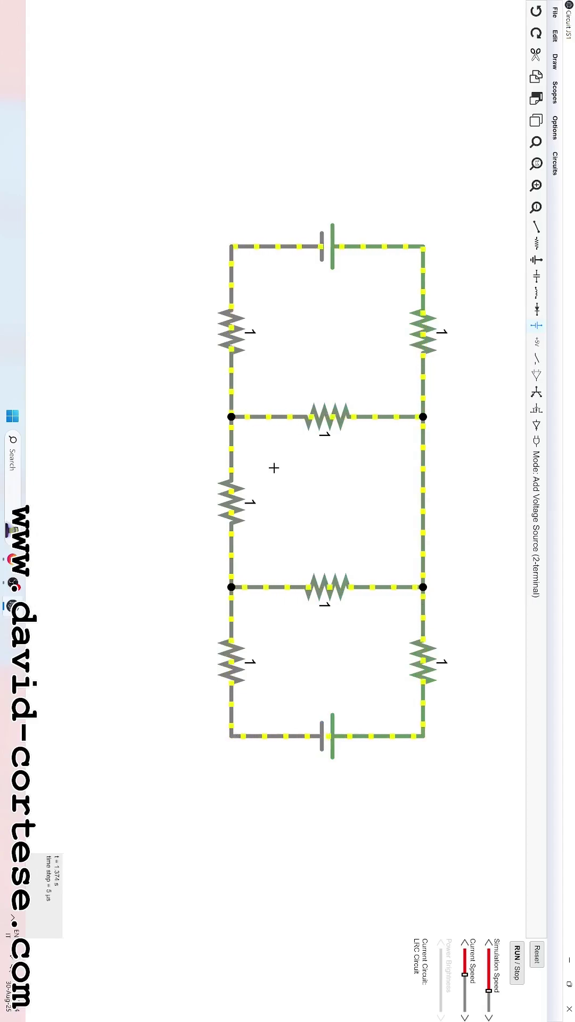
Enter 10 V as the top voltage source's value in its Edit Component dialog
{"action": "double_click", "coordinate": [333, 246]}
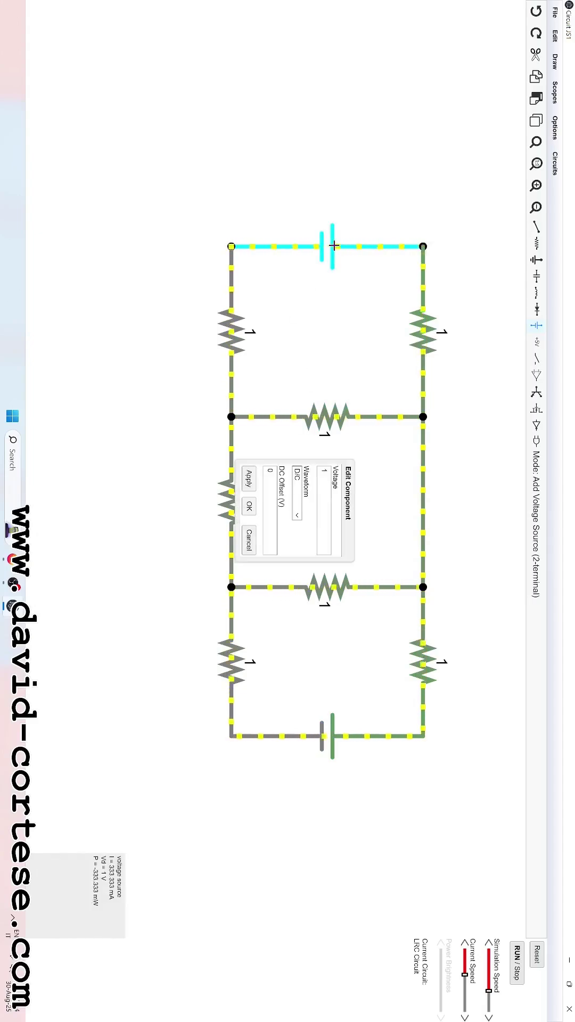
{"action": "left_click", "coordinate": [323, 512]}
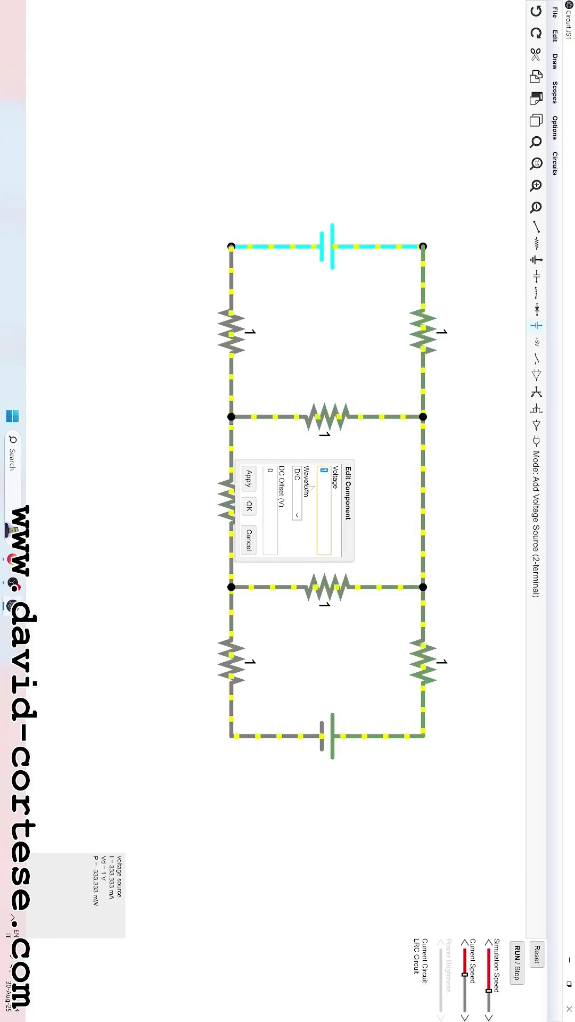
{"action": "type", "text": "0"}
{"action": "left_click", "coordinate": [250, 505]}
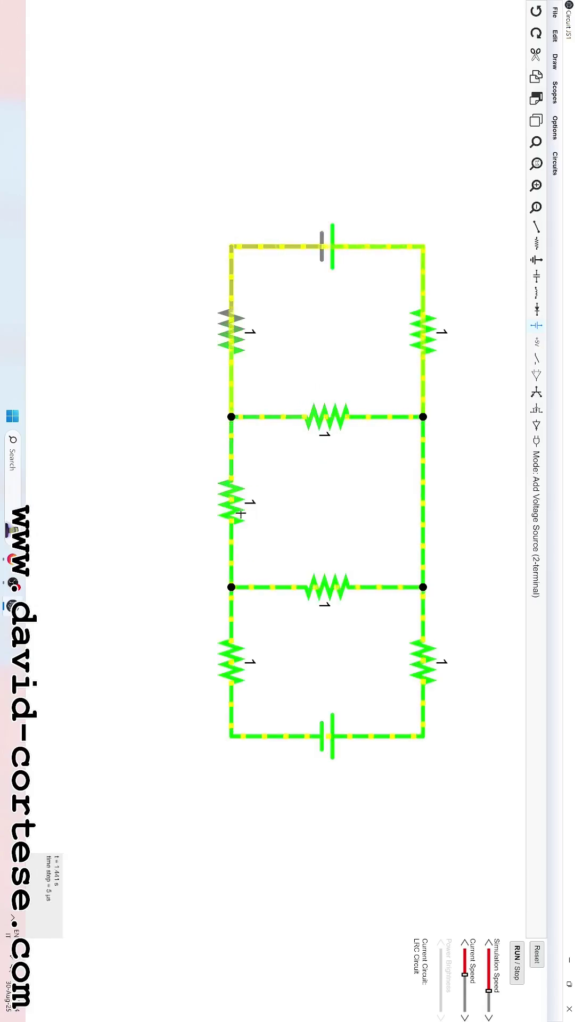